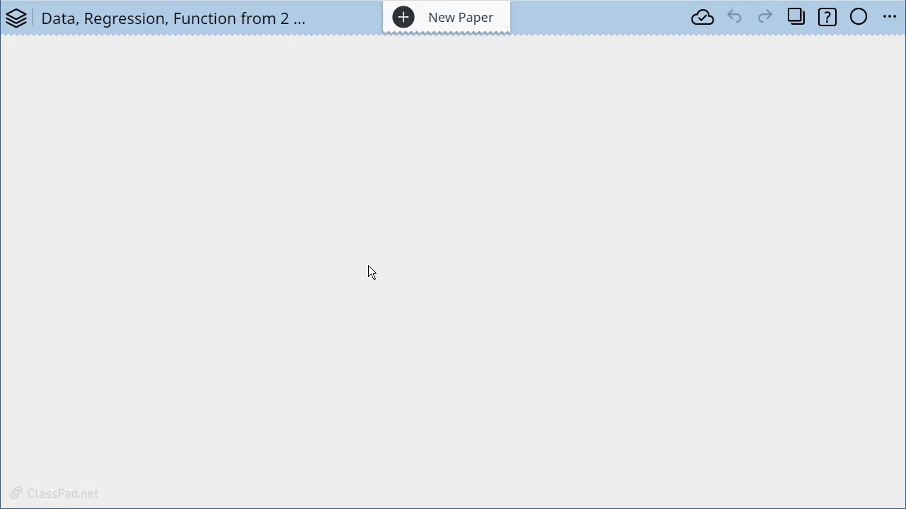
- Insert a data table with -3, 7 in row 1 and 2, -.5 in row 2
click(51, 80)
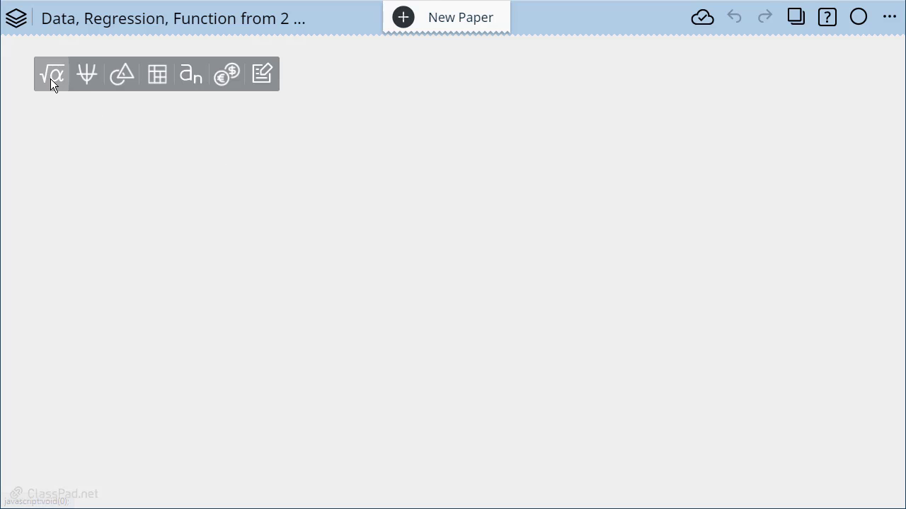
click(158, 82)
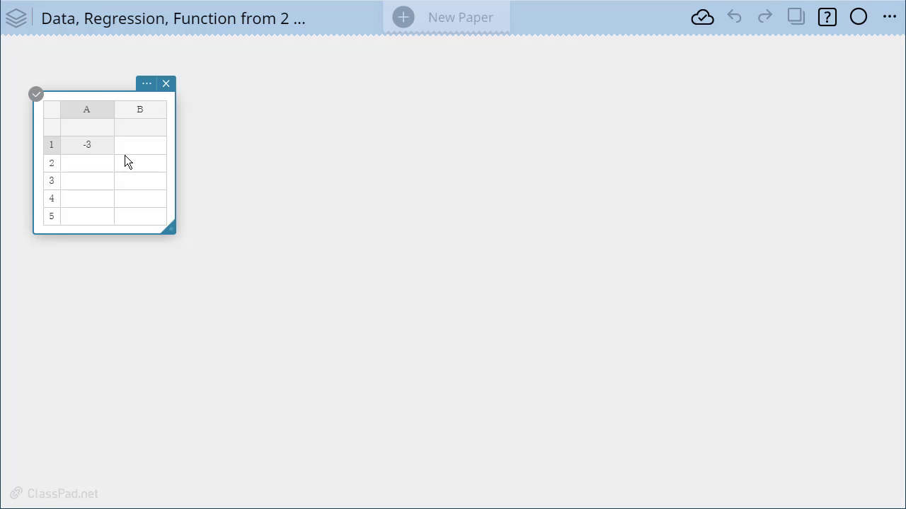
click(134, 148)
text(7)
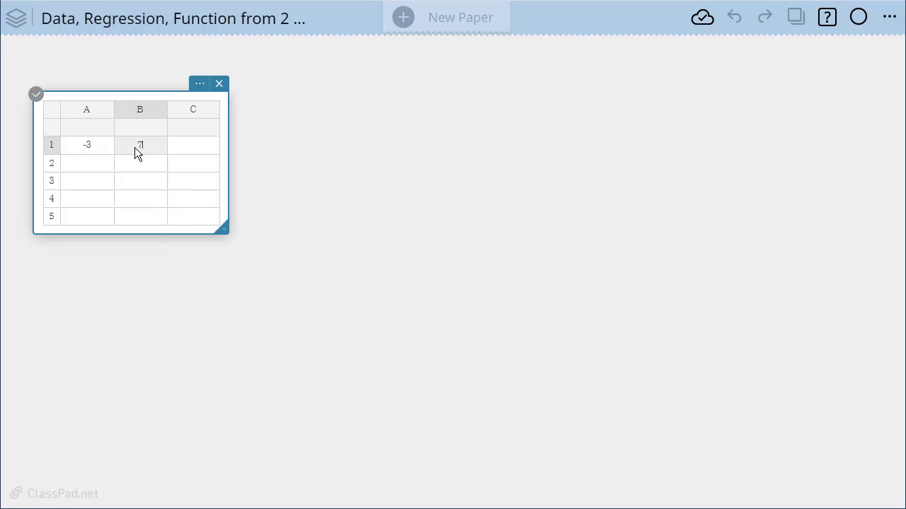
click(93, 166)
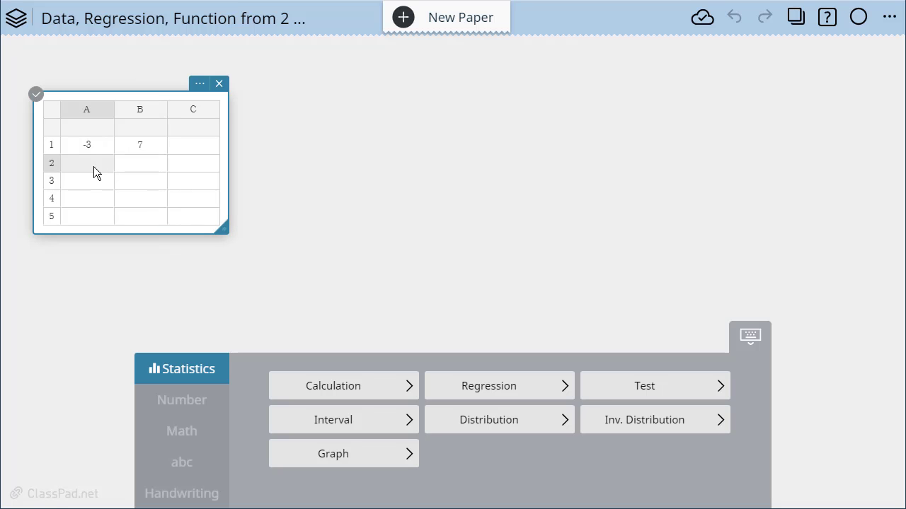
text(2)
click(137, 173)
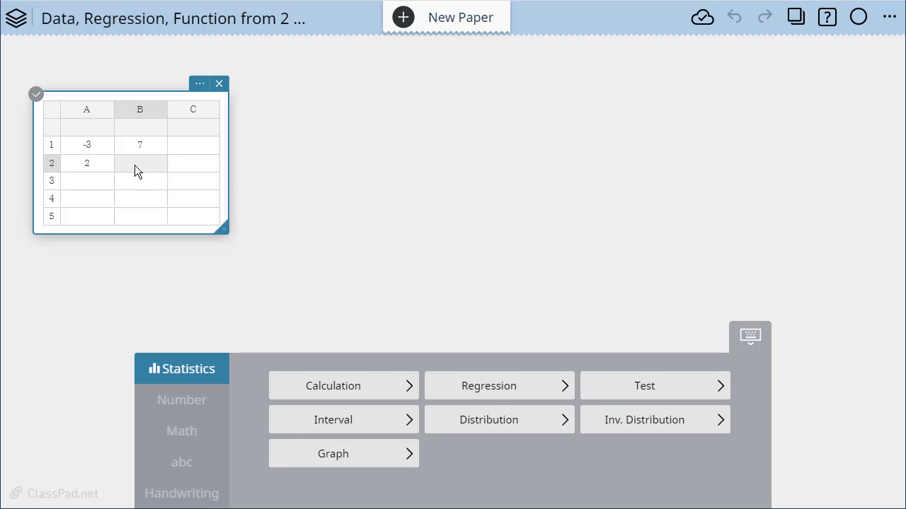
text(-5)
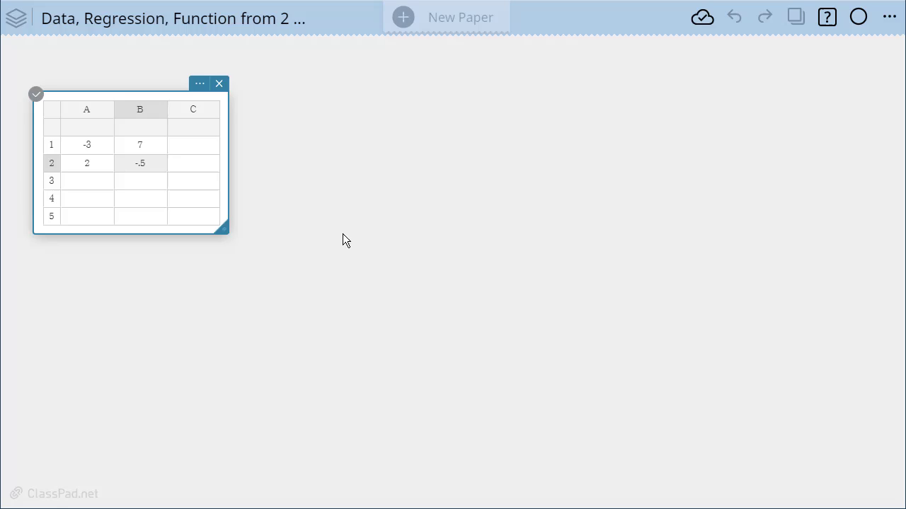
click(344, 236)
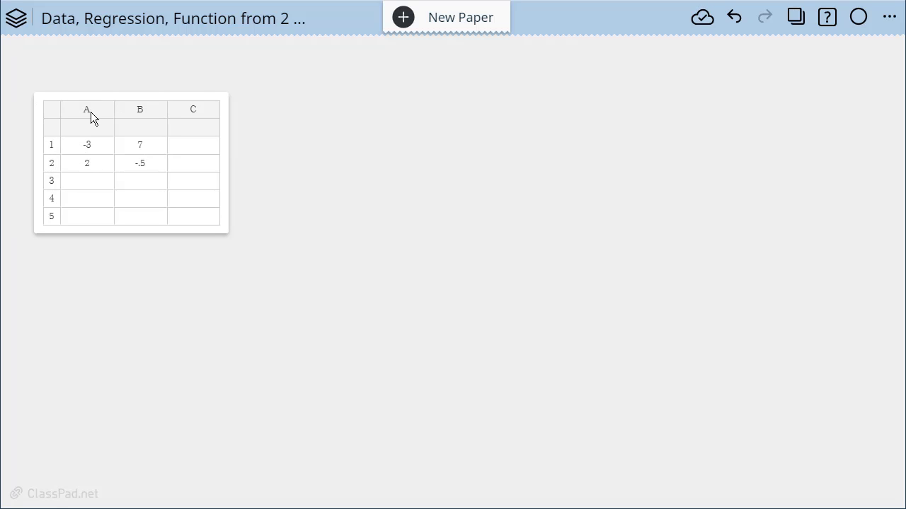
- Create a scatter plot from table columns A and B
click(92, 111)
click(91, 111)
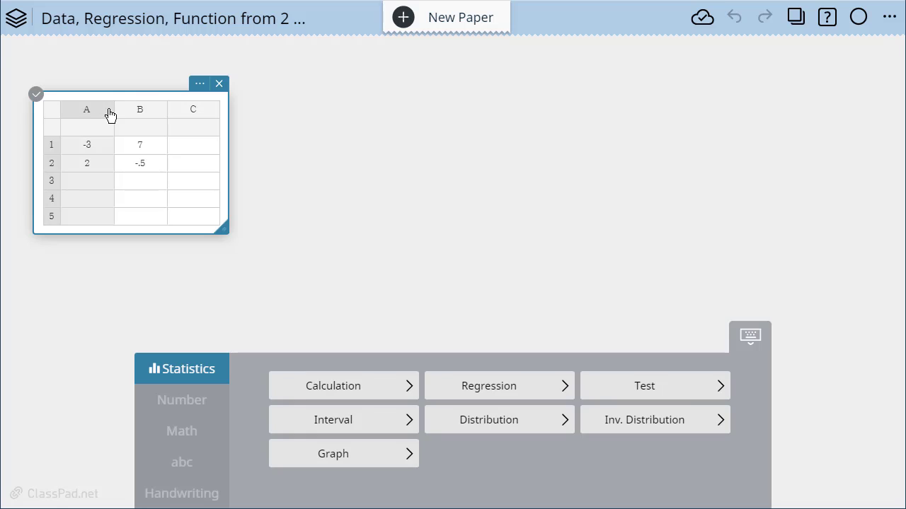
shift+click(135, 112)
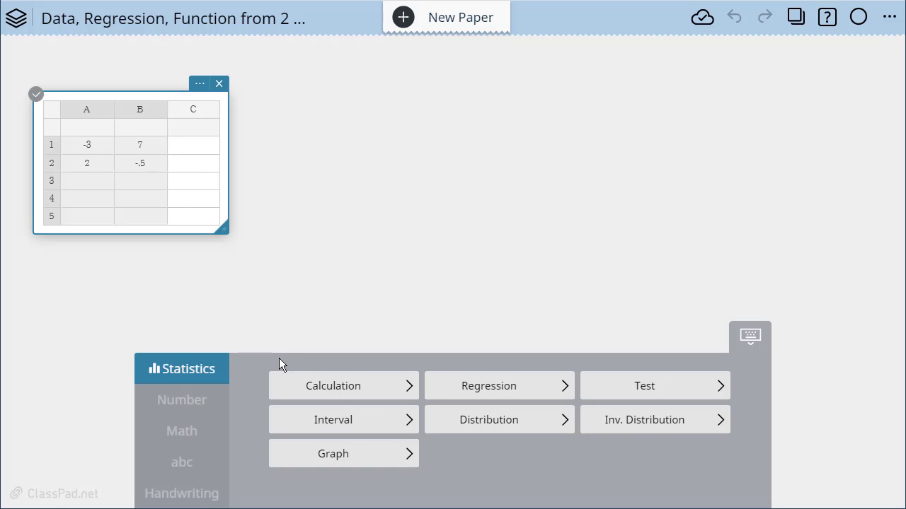
click(349, 462)
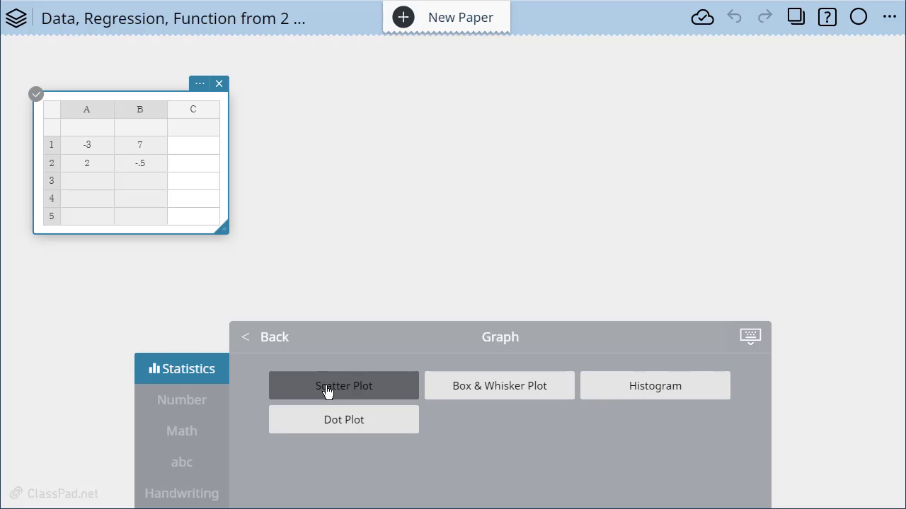
click(354, 393)
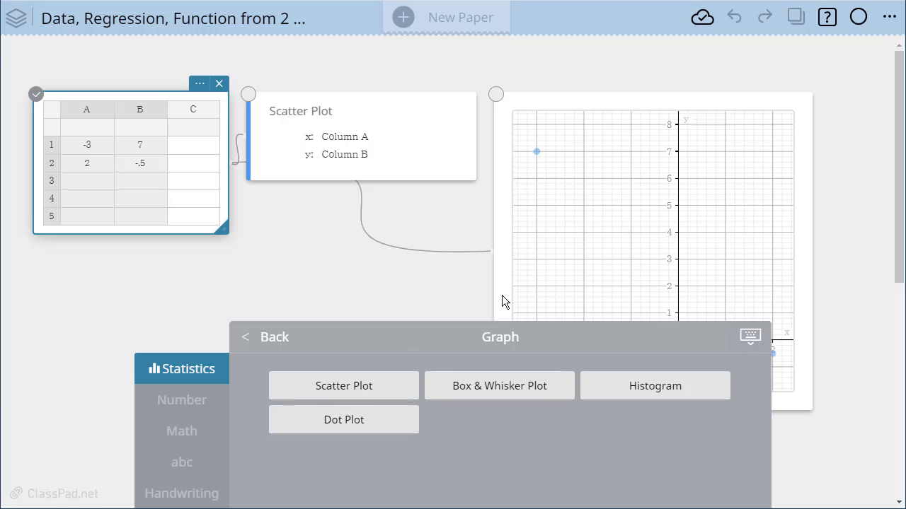
click(409, 275)
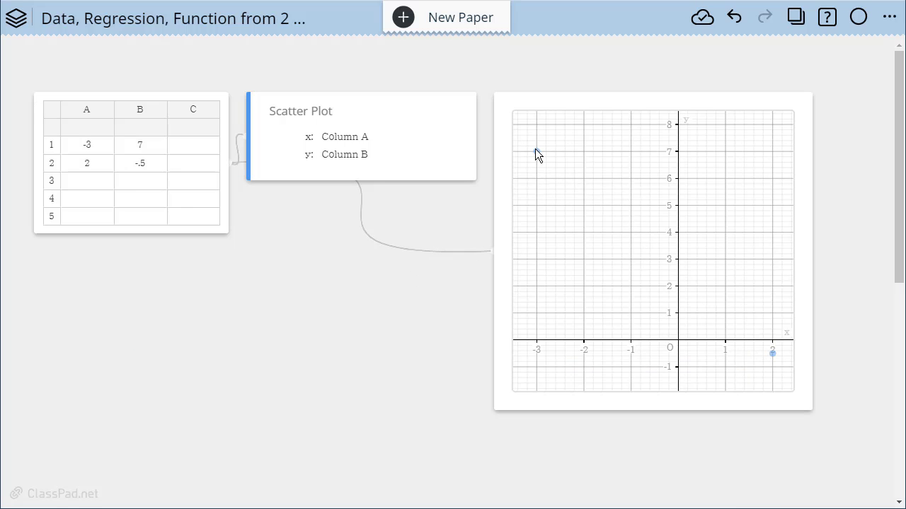
- Label the points (-3, 7) and (2, -0.5), moving the second label above the axis
click(536, 152)
click(536, 151)
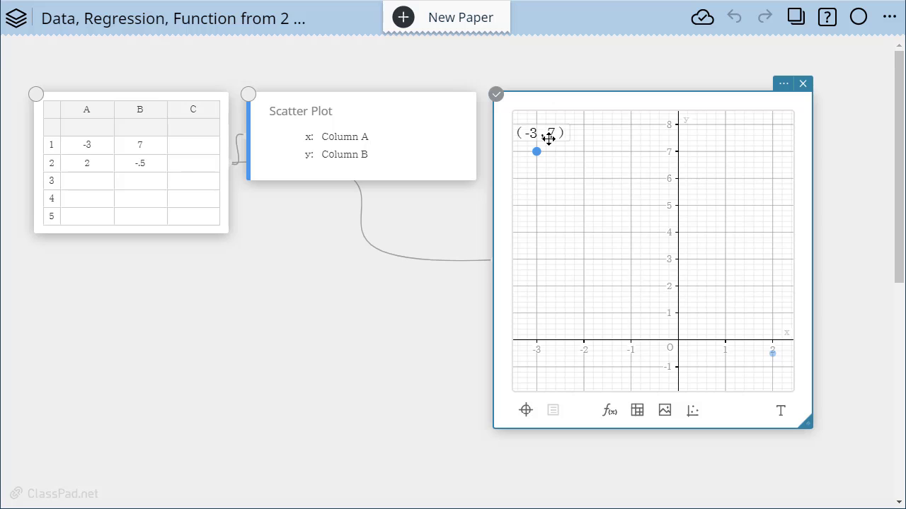
click(772, 354)
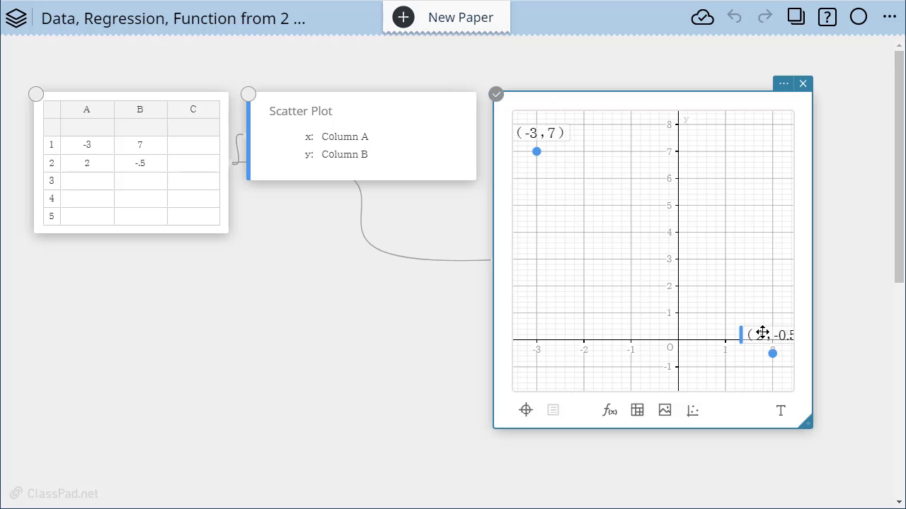
drag(758, 330, 743, 318)
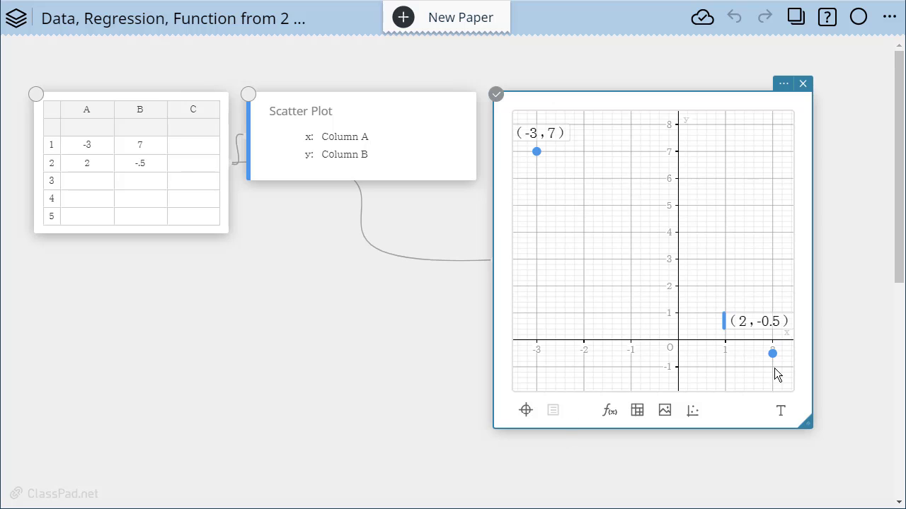
- Fit a linear regression y = a·x + b to columns A and B
click(92, 113)
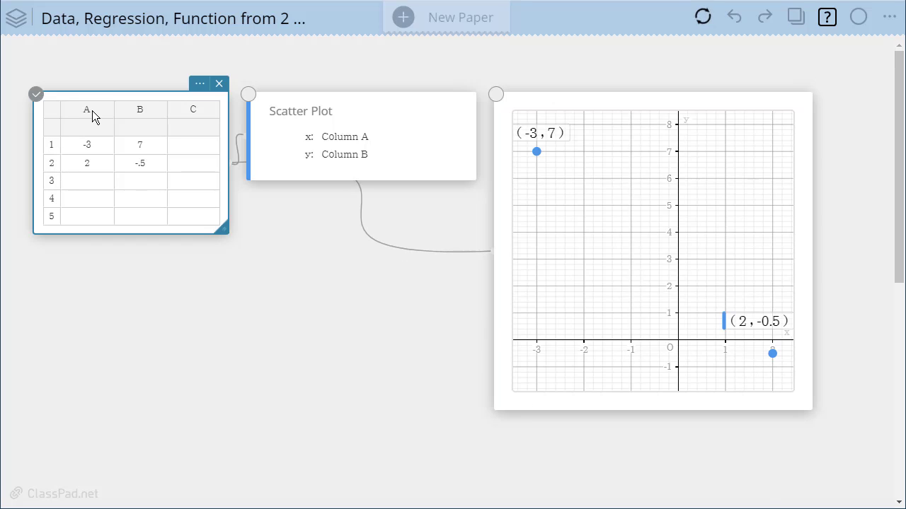
click(92, 113)
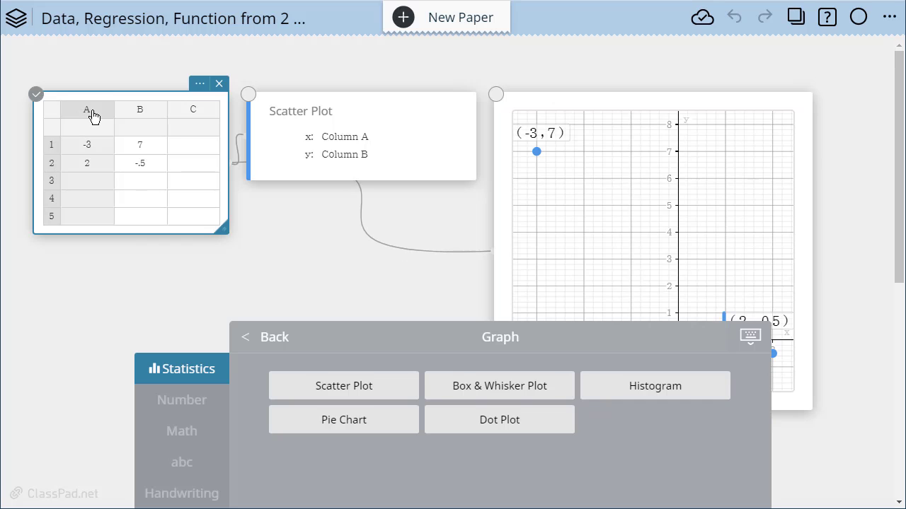
shift+click(137, 112)
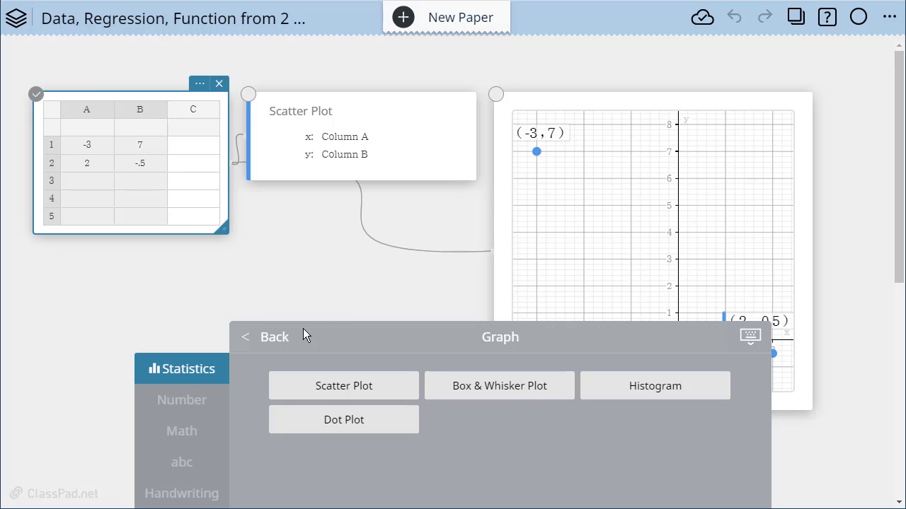
click(264, 344)
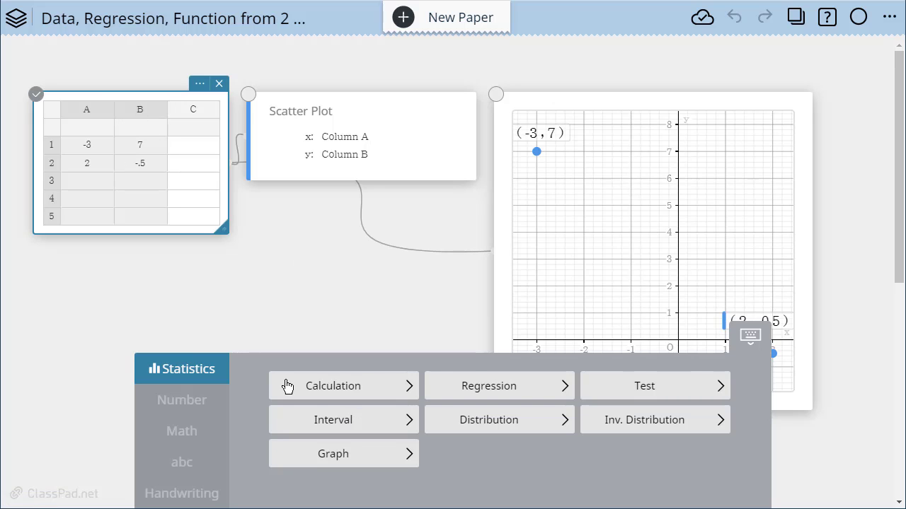
click(484, 390)
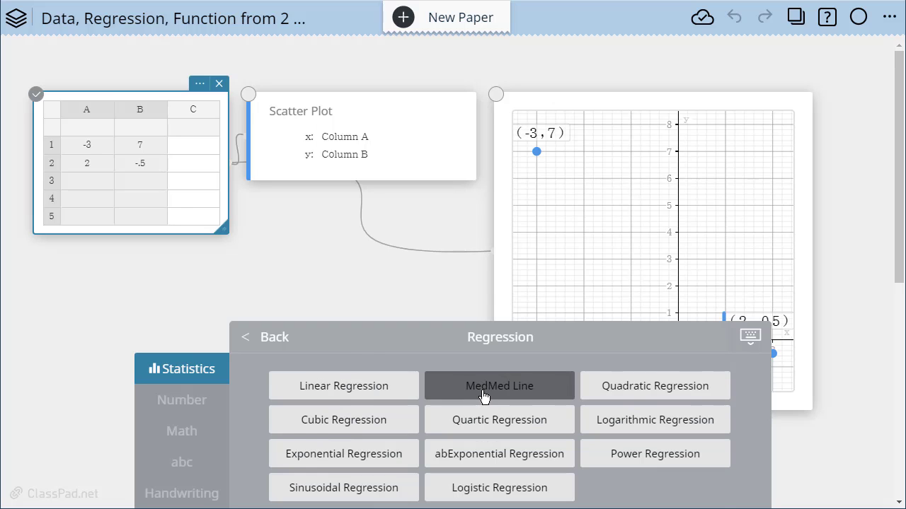
click(338, 389)
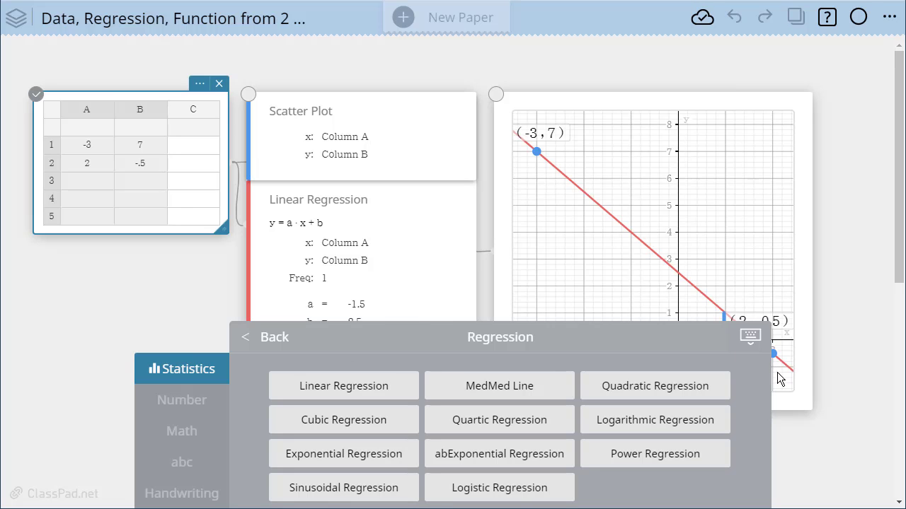
- Show the full regression statistics, including r = -1, r² and MSe
click(750, 339)
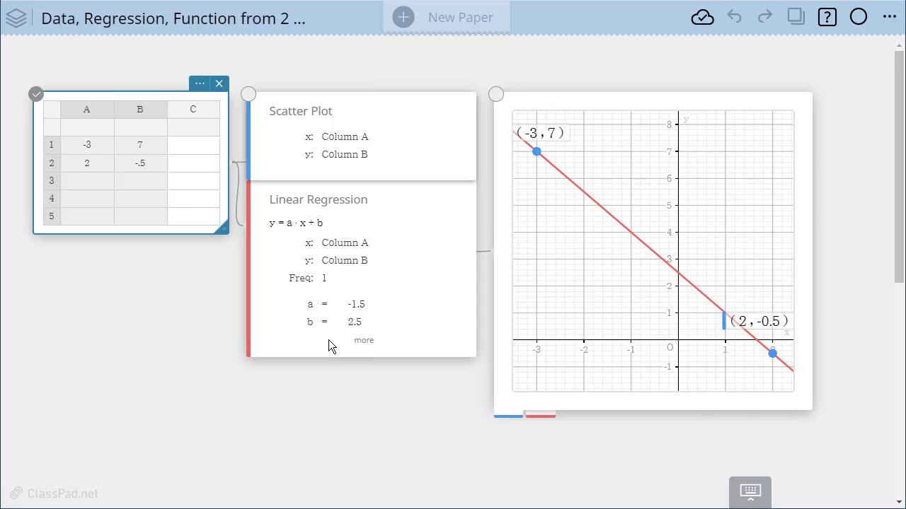
click(359, 340)
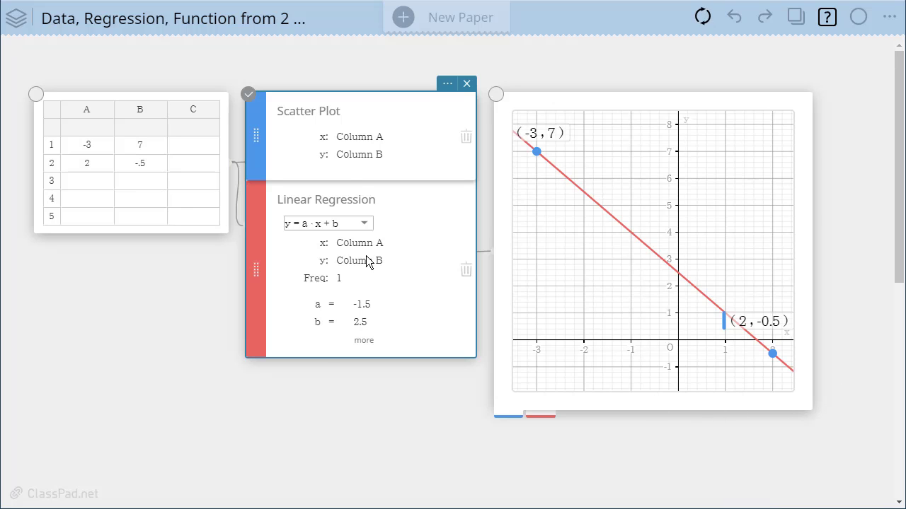
click(364, 342)
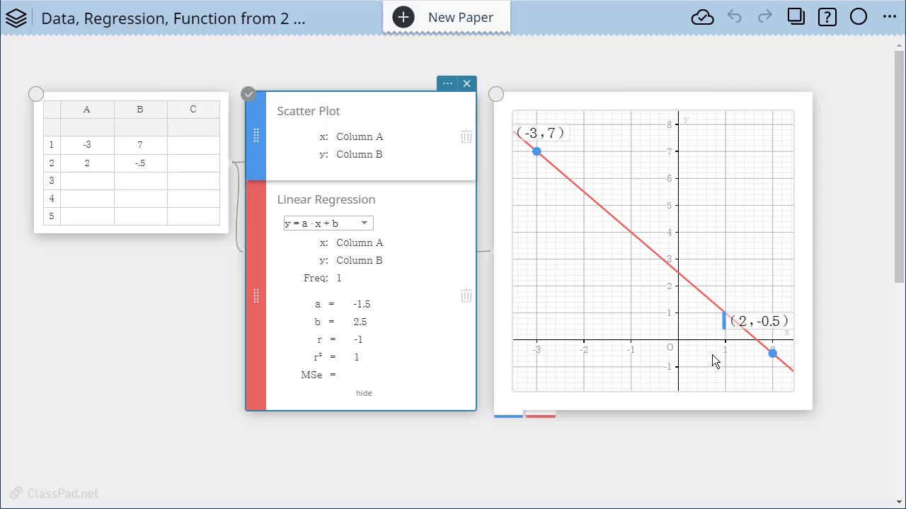
- Enter y=-1.5x+2.5 as a new function beside the regression and graph it
click(597, 322)
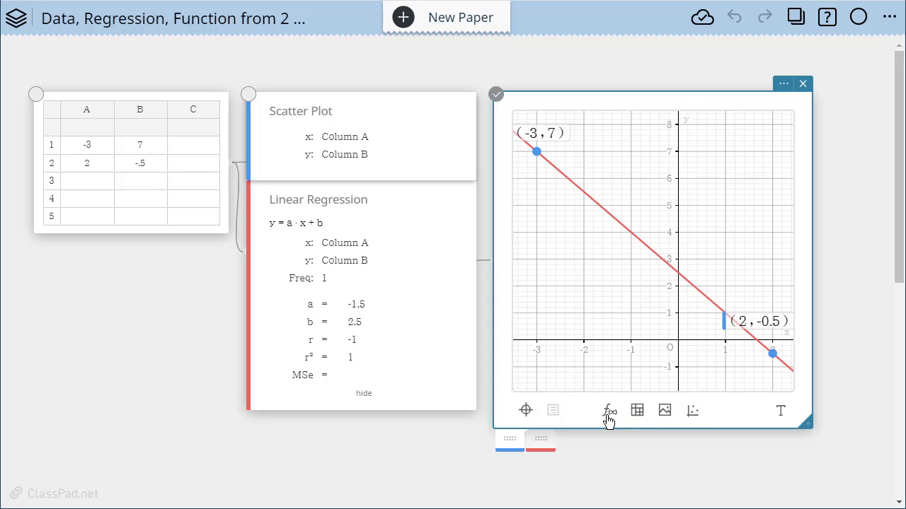
click(608, 414)
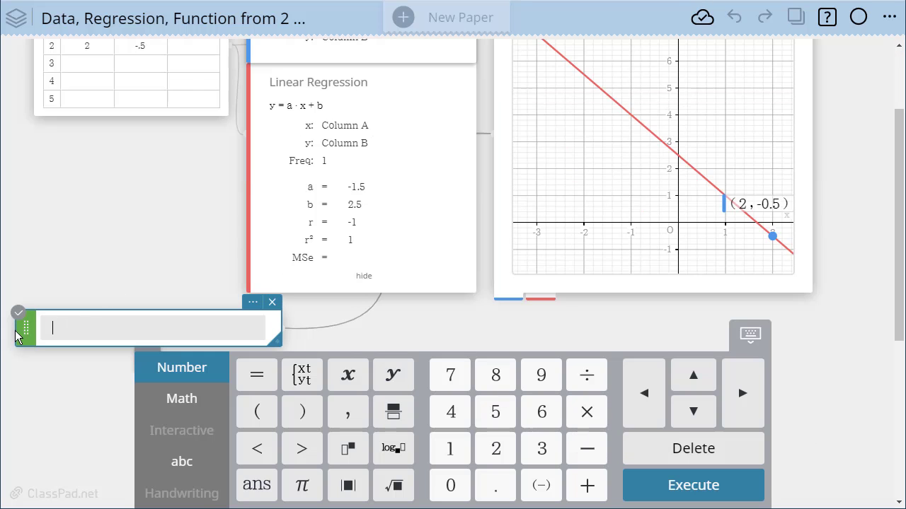
drag(23, 328, 36, 203)
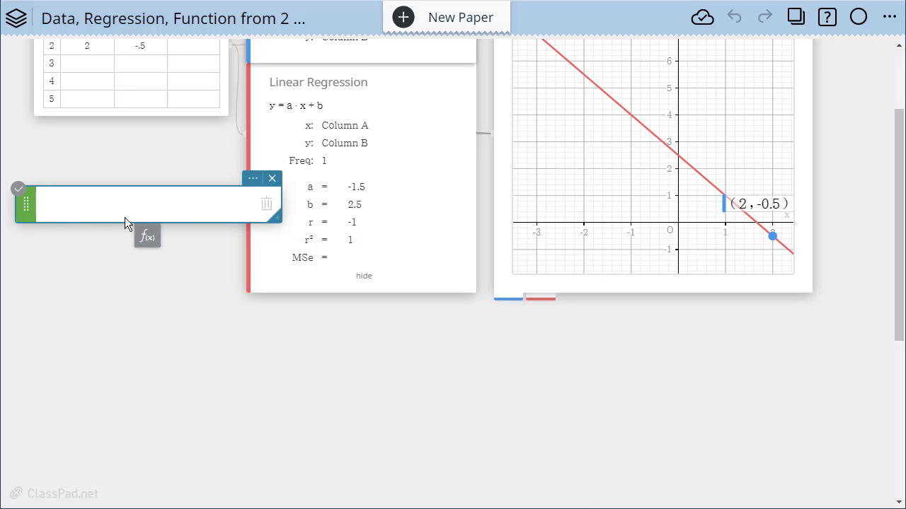
click(101, 211)
text(y=)
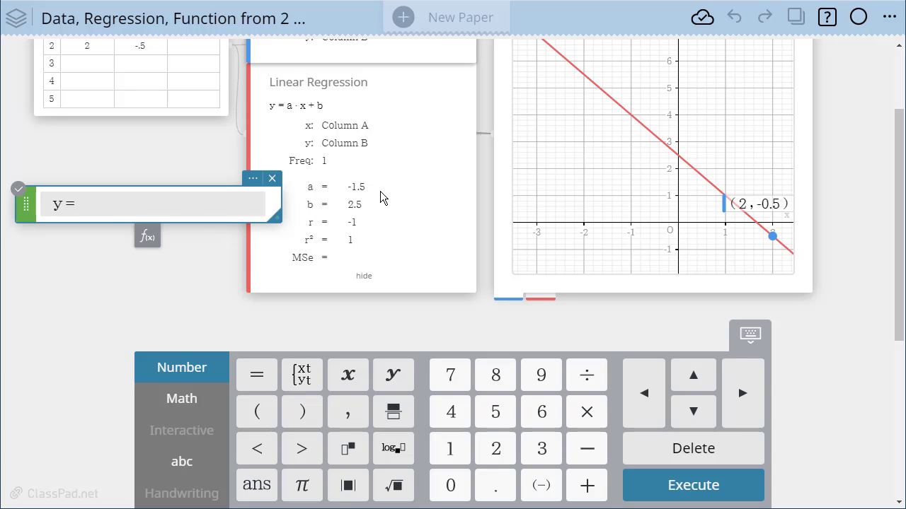
text(-.15x)
key(BackSpace)
key(BackSpace)
key(BackSpace)
key(BackSpace)
text(1.4)
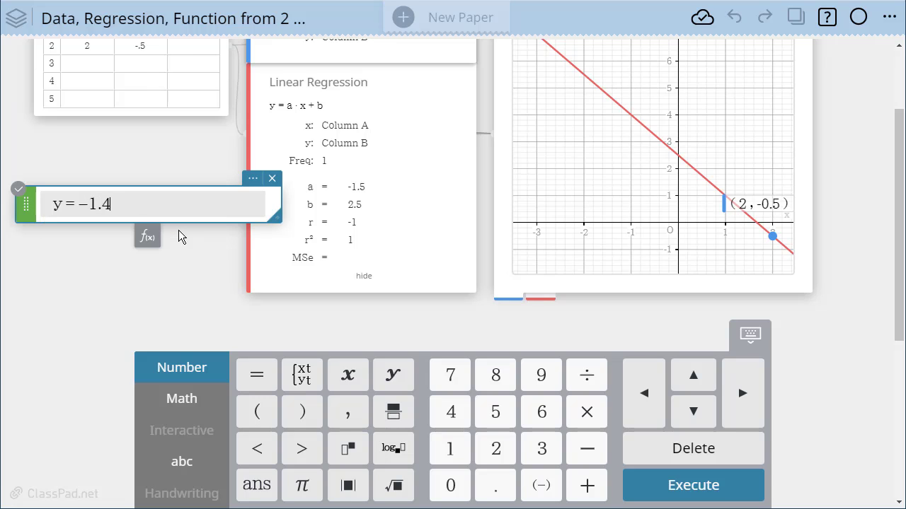
key(BackSpace)
text(5x )
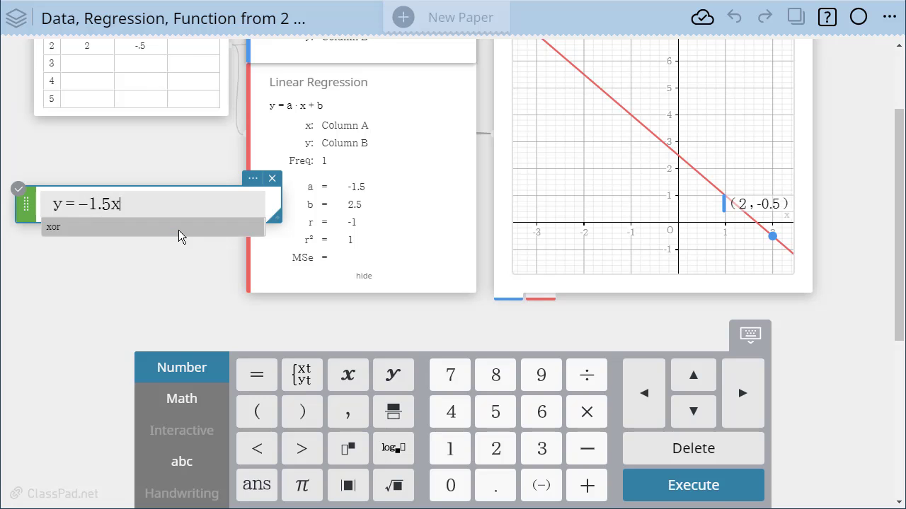
text(+)
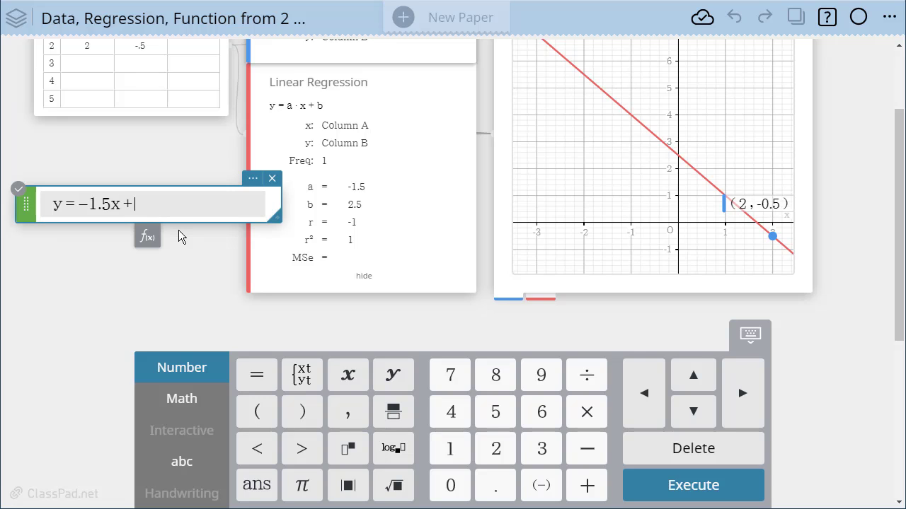
text( 2.5)
key(Return)
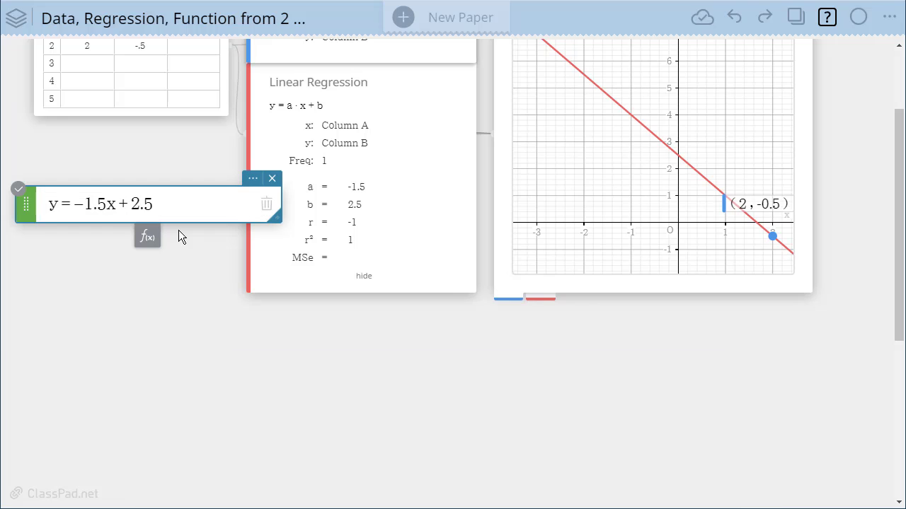
- Separate the green y = -1.5x + 2.5 line into its own graph, card placed above
scroll(847, 224, up, 2)
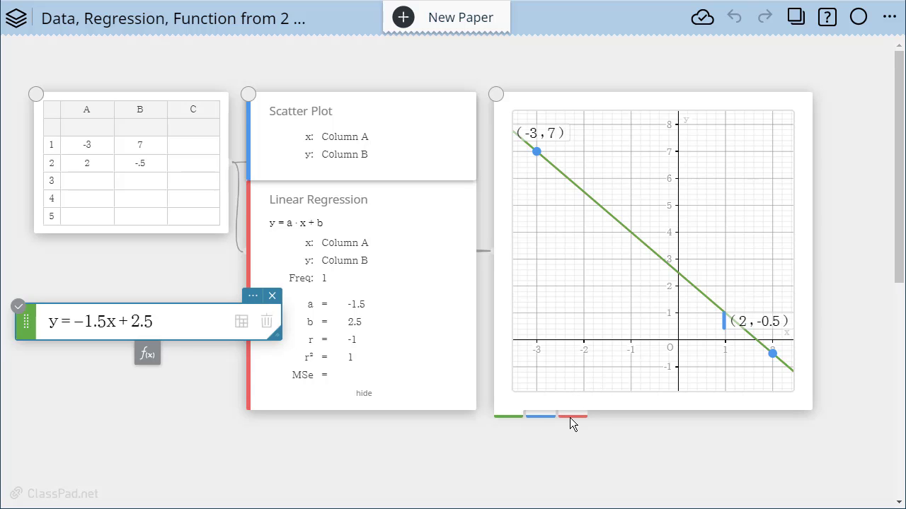
click(509, 409)
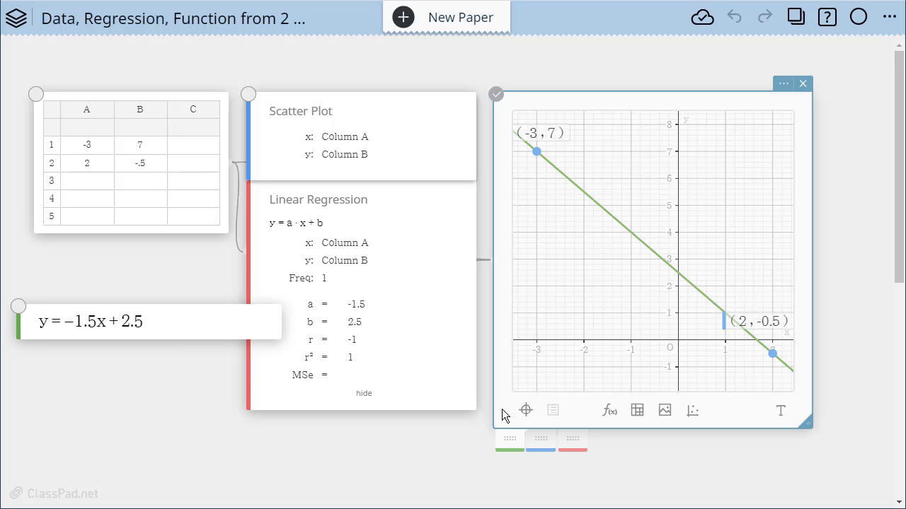
drag(515, 444, 194, 440)
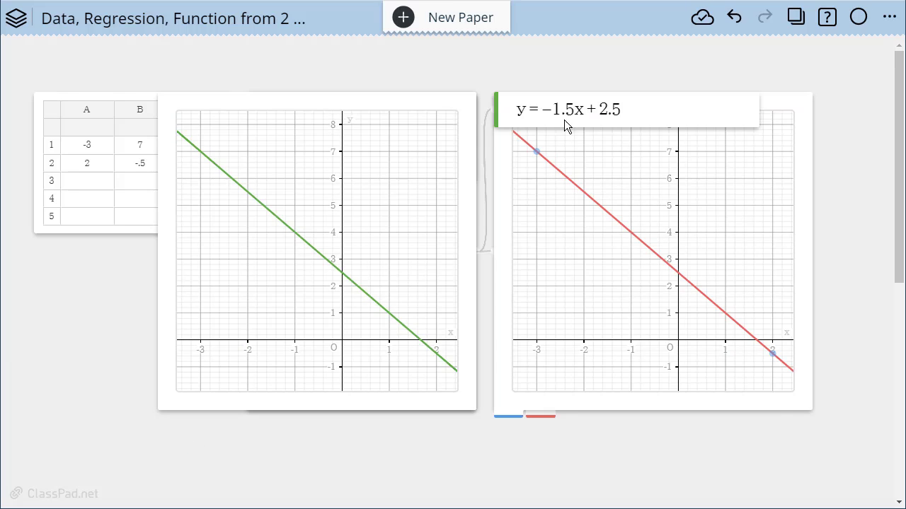
drag(565, 117, 270, 62)
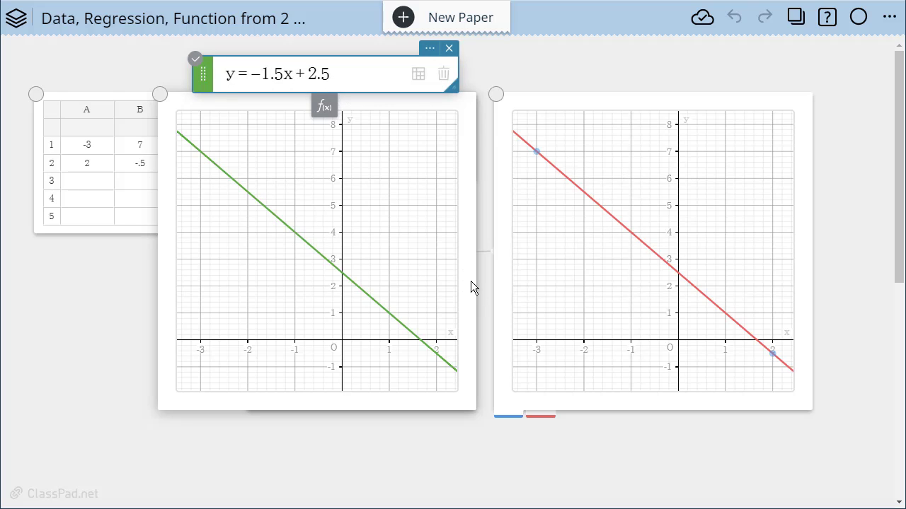
- Label the green line's intercepts (0.00, 2.50) and (1.67, 0.00) in decimal coordinates
click(345, 283)
click(344, 283)
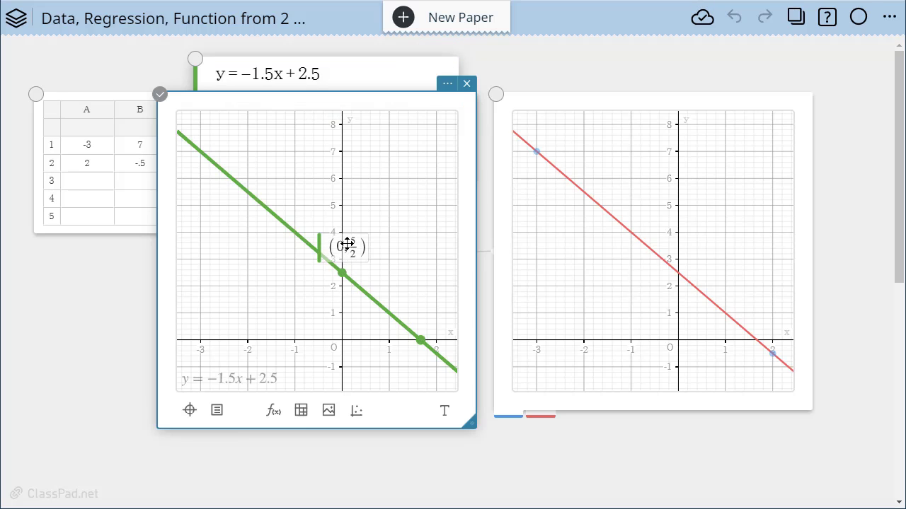
click(421, 342)
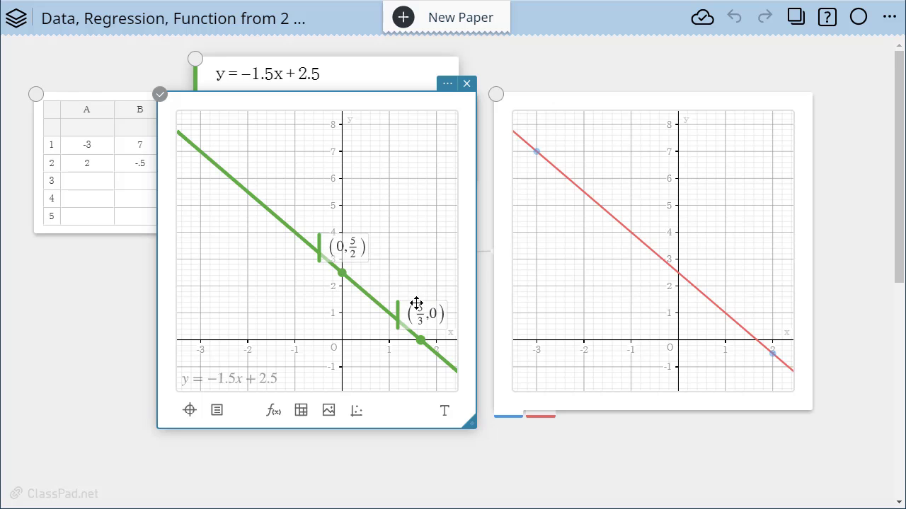
click(446, 85)
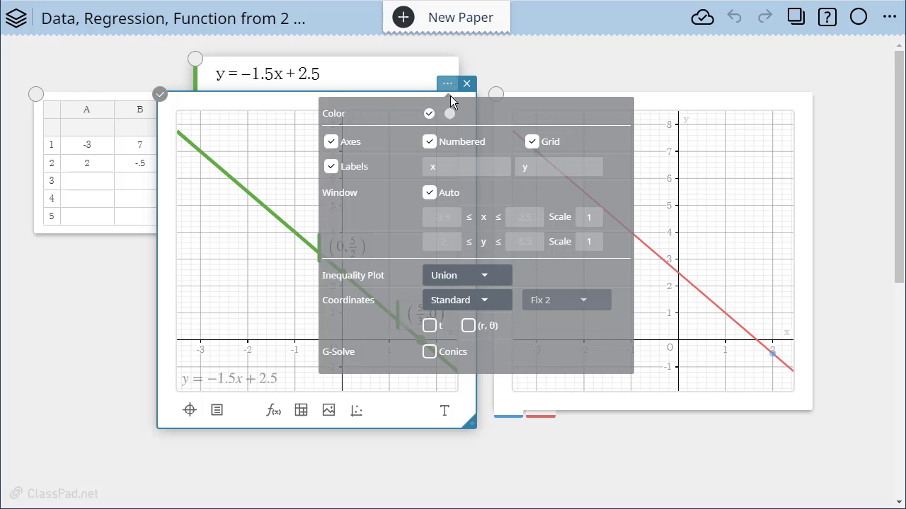
click(493, 300)
click(468, 321)
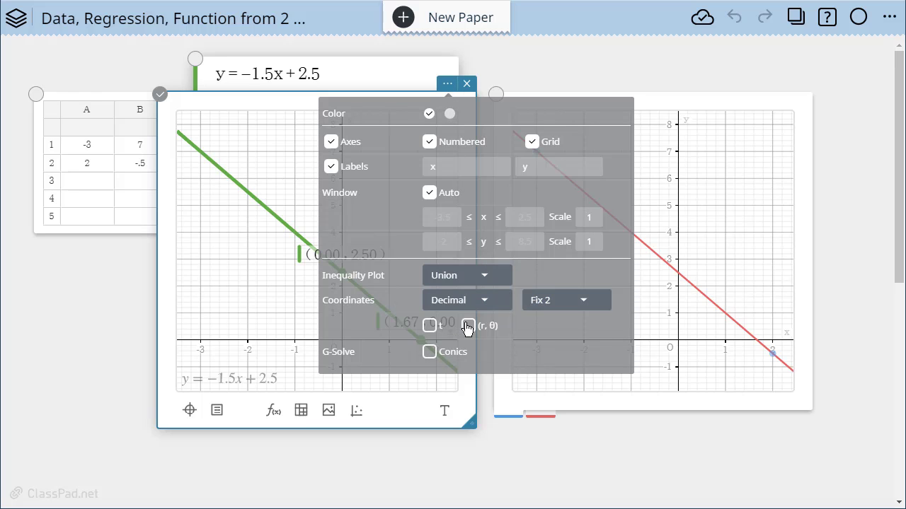
click(676, 460)
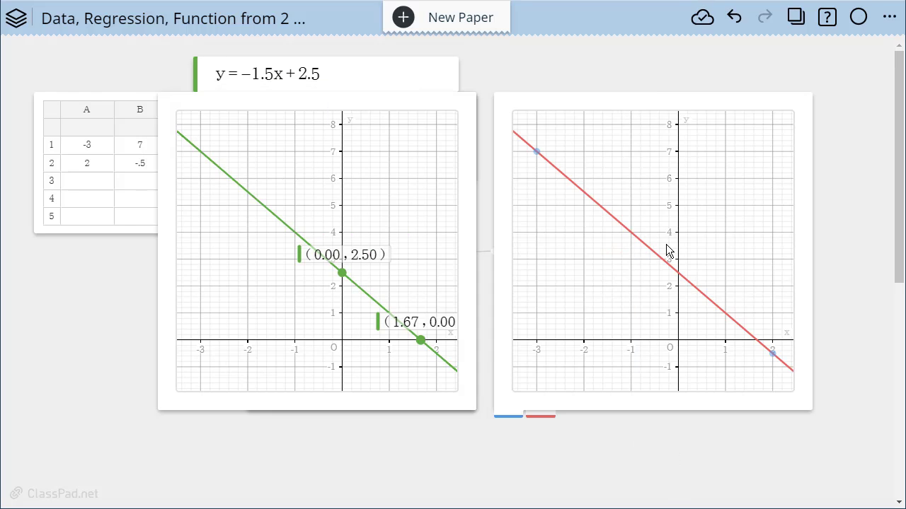
- Label the red regression line's intercepts in decimal coordinates, matching (0.00, 2.50) and (1.67, 0.00)
click(672, 253)
click(676, 274)
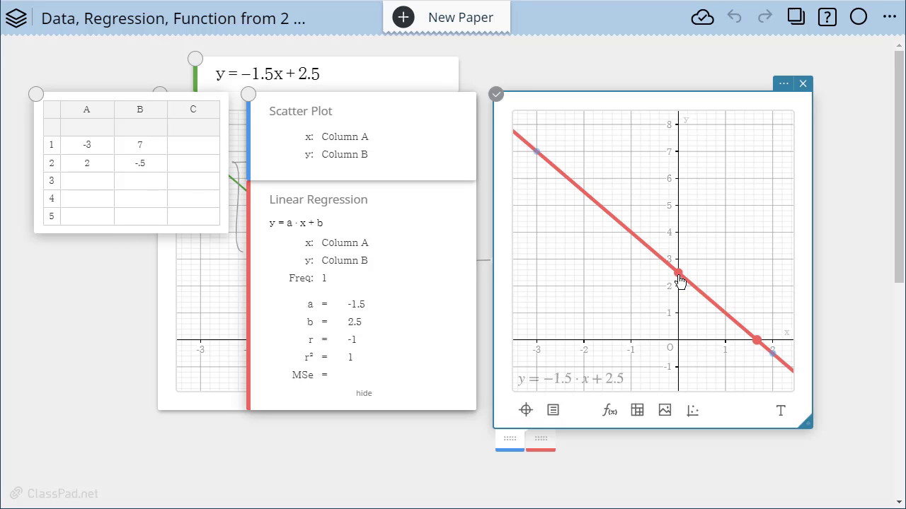
click(678, 275)
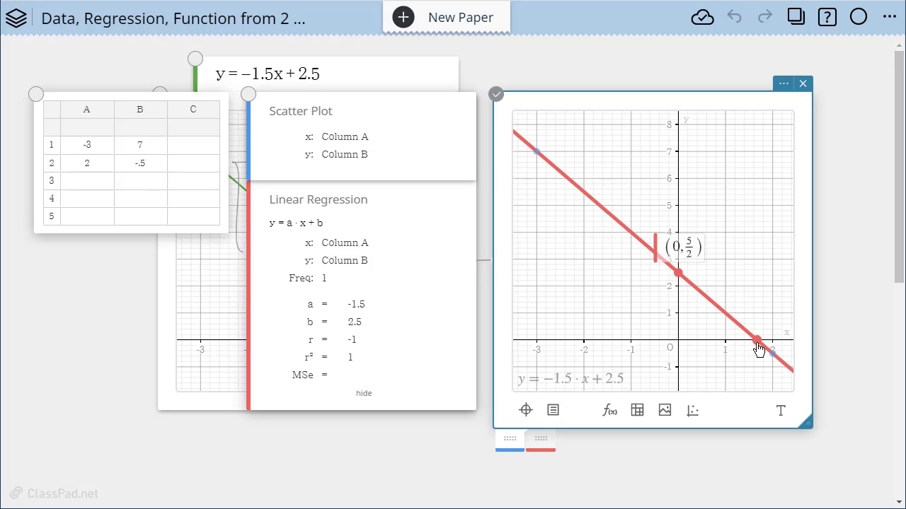
click(757, 341)
click(781, 85)
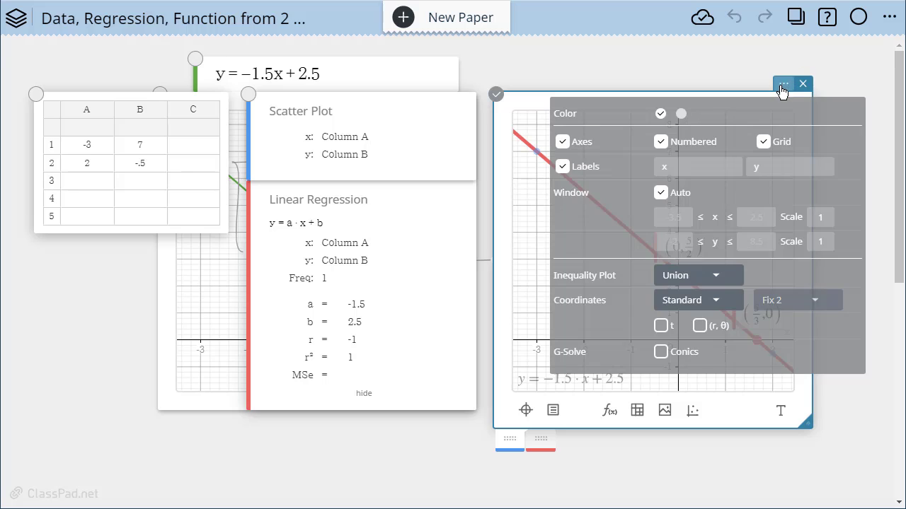
click(728, 300)
click(691, 319)
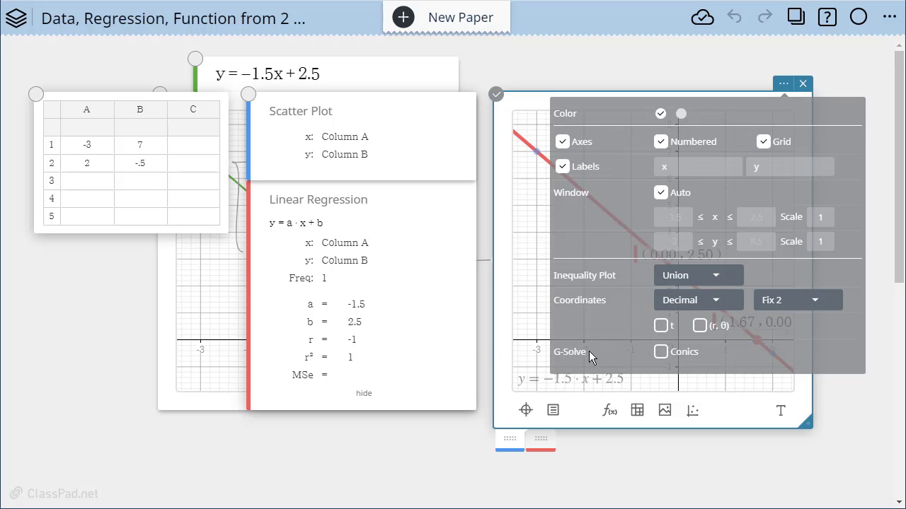
click(233, 375)
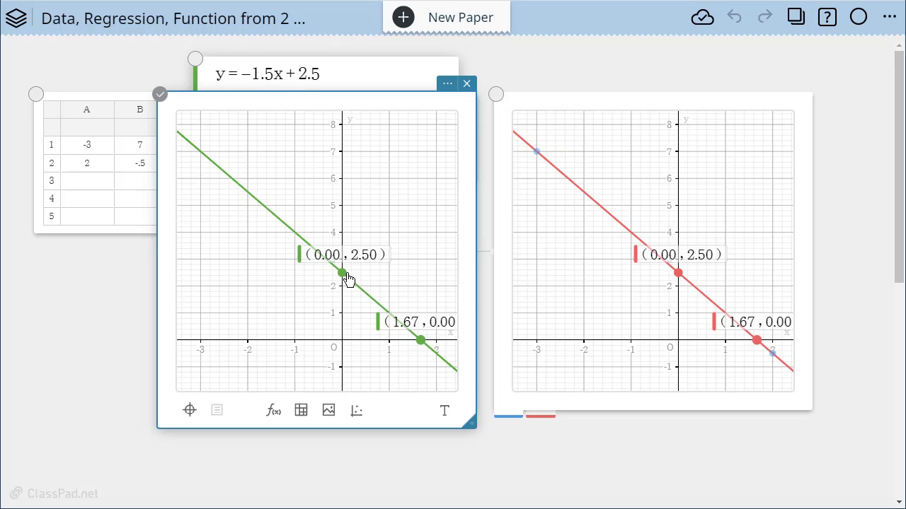